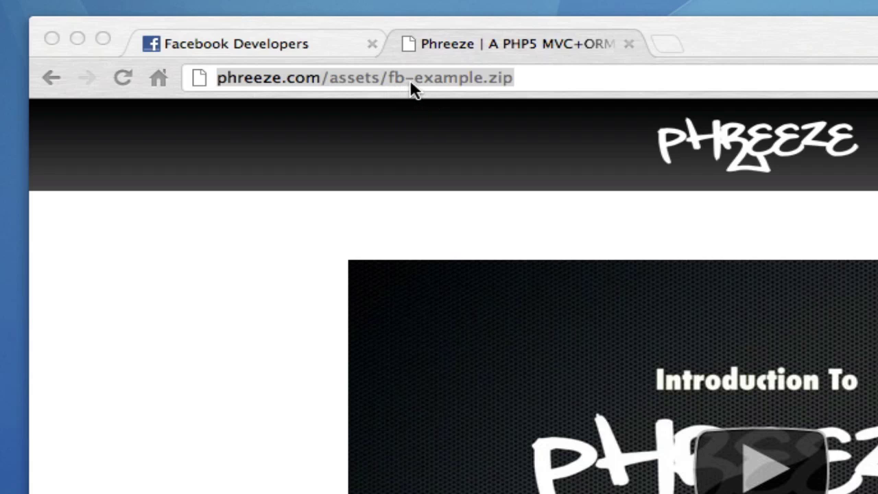
Extract fb-example.zip on the desktop and collapse phreezefb inside the new fb-example folder.
{"action": "left_click", "coordinate": [544, 79]}
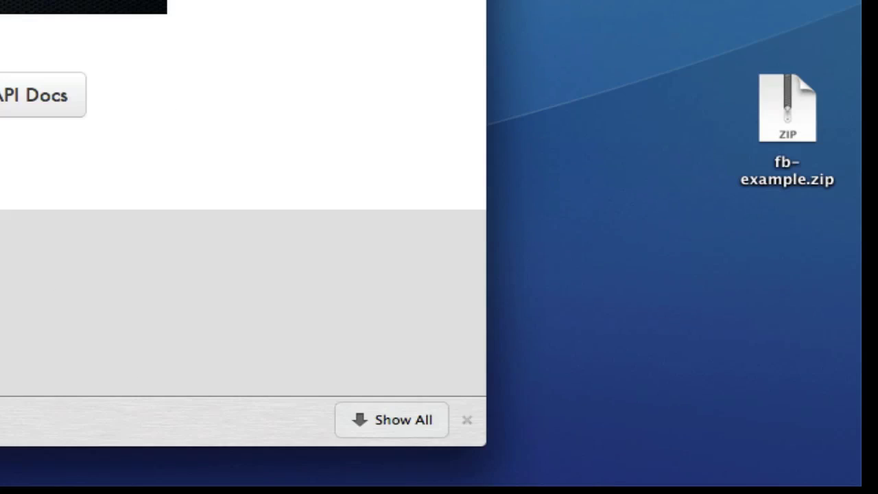
{"action": "double_click", "coordinate": [778, 111]}
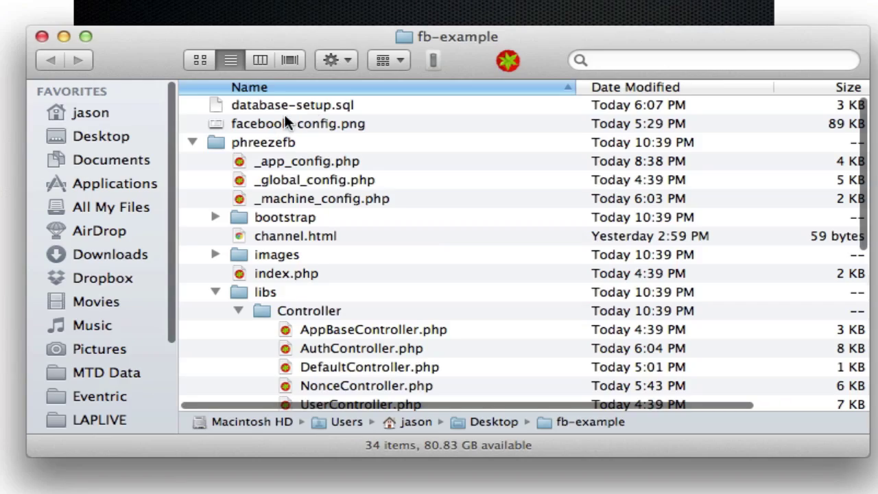
{"action": "left_click", "coordinate": [194, 142]}
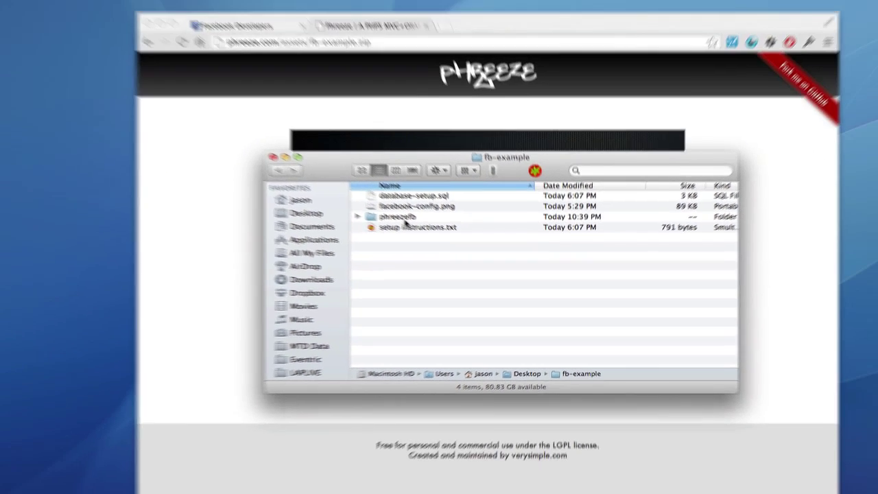
Import database-setup.sql into localhost with Data Import/Restore, using Import from Self-Contained File.
{"action": "key", "text": "super+Tab"}
{"action": "key", "text": "super+Tab"}
{"action": "key", "text": "super+Tab"}
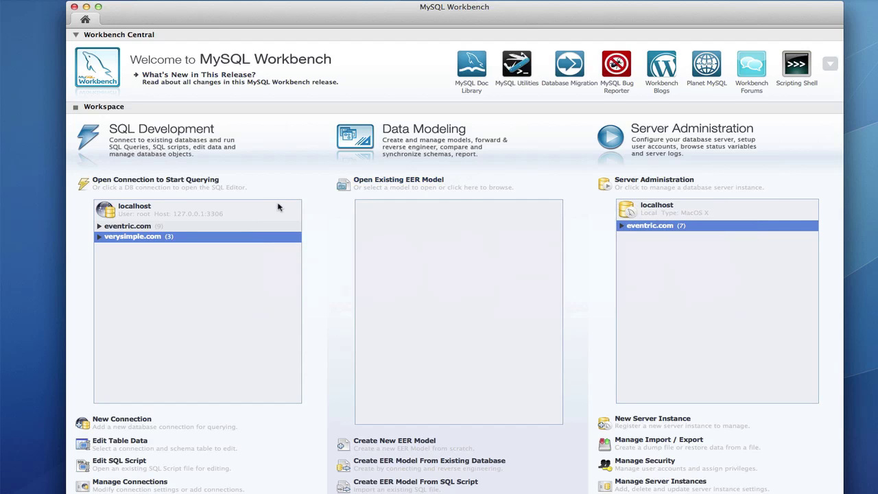
{"action": "double_click", "coordinate": [666, 209]}
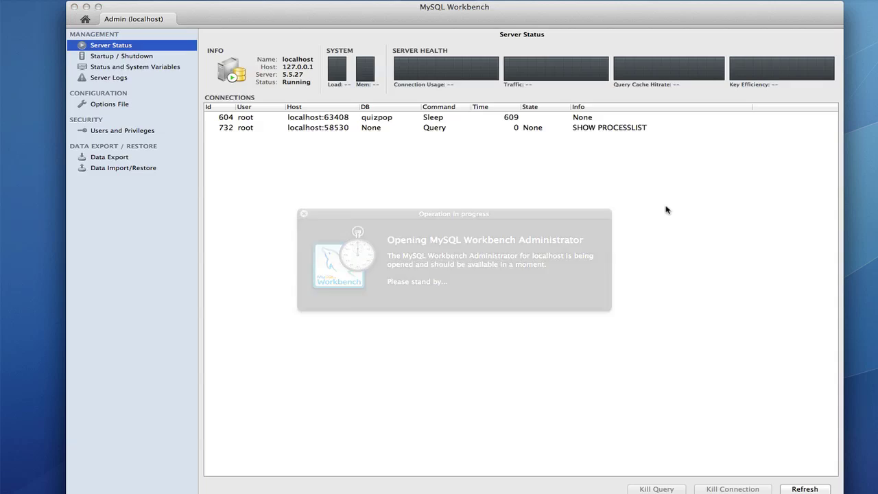
{"action": "left_click", "coordinate": [117, 169]}
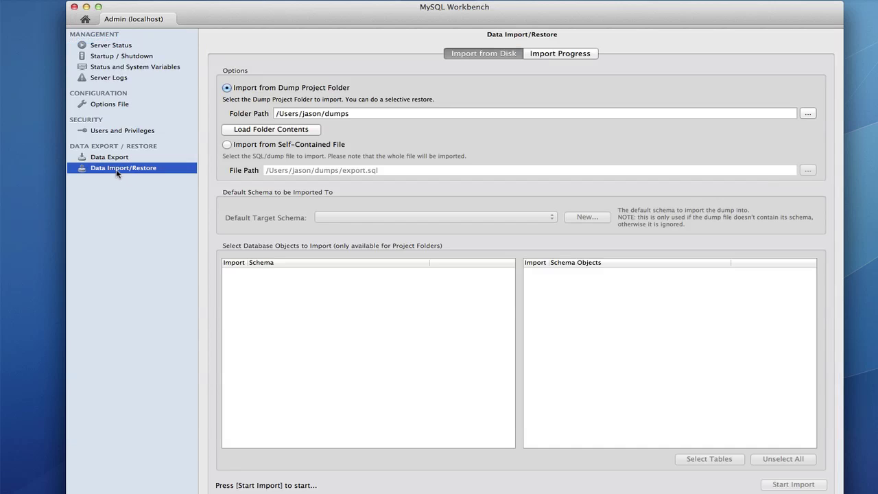
{"action": "left_click", "coordinate": [227, 145]}
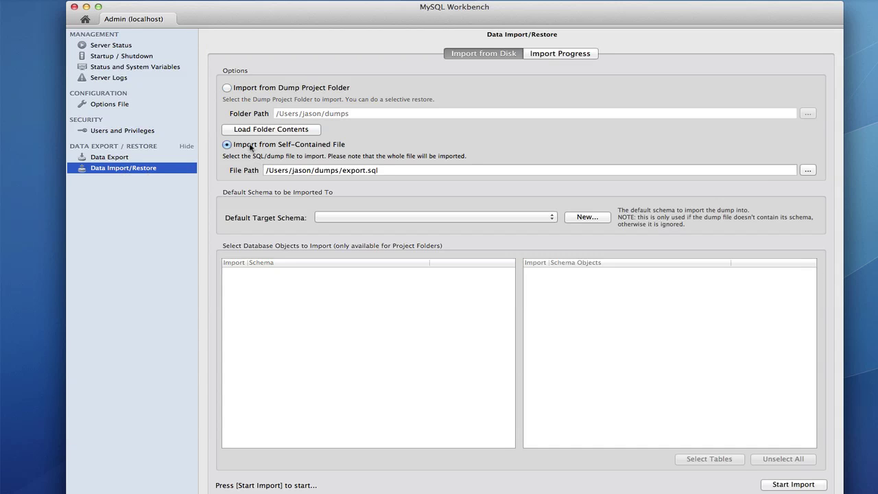
{"action": "left_click", "coordinate": [808, 171]}
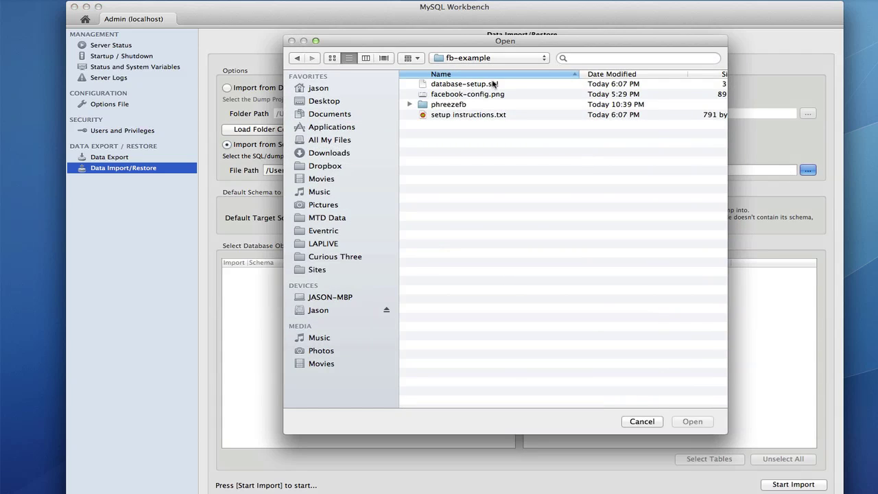
{"action": "double_click", "coordinate": [467, 86]}
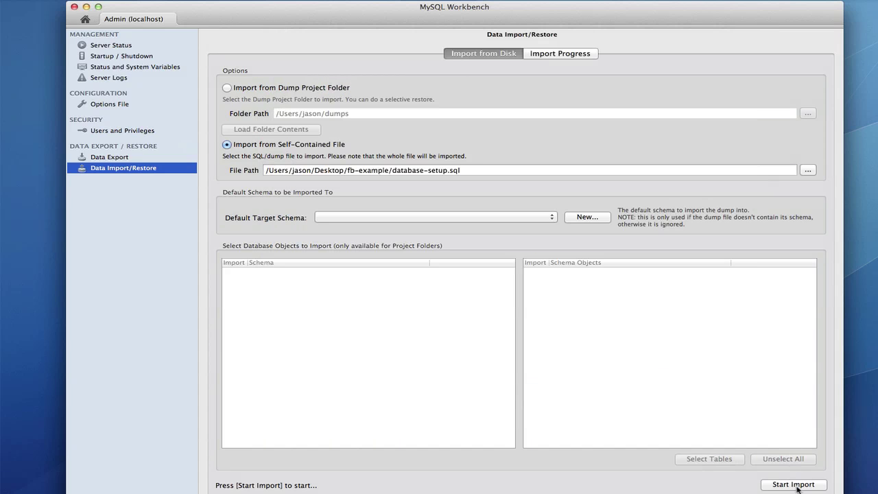
{"action": "left_click", "coordinate": [796, 486]}
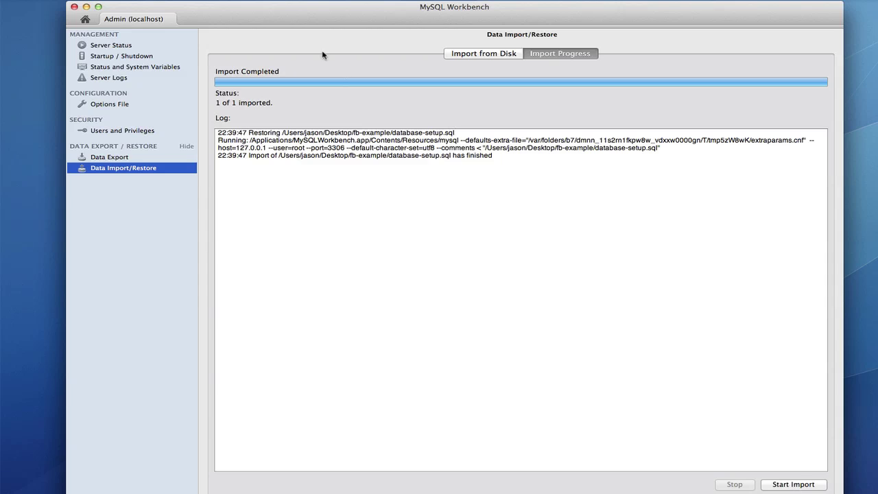
Open a localhost SQL Editor session and expand phreeze_fb's Tables to show nonce and user.
{"action": "left_click", "coordinate": [86, 19]}
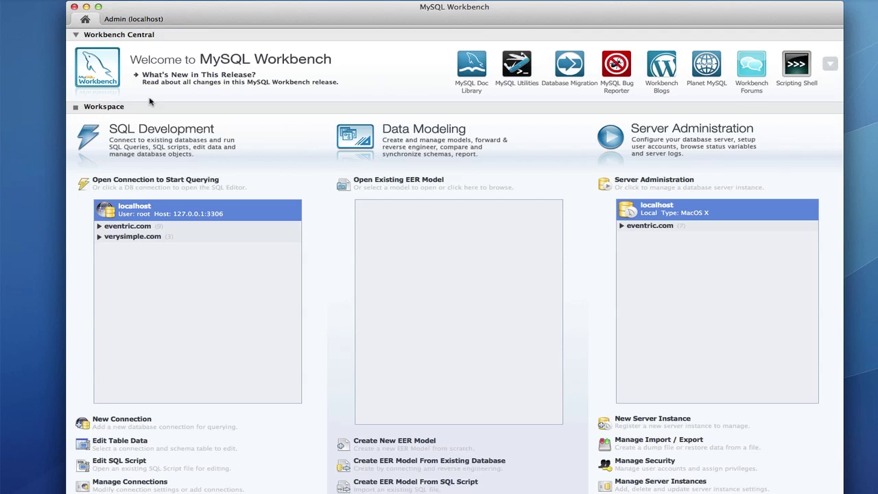
{"action": "double_click", "coordinate": [133, 215]}
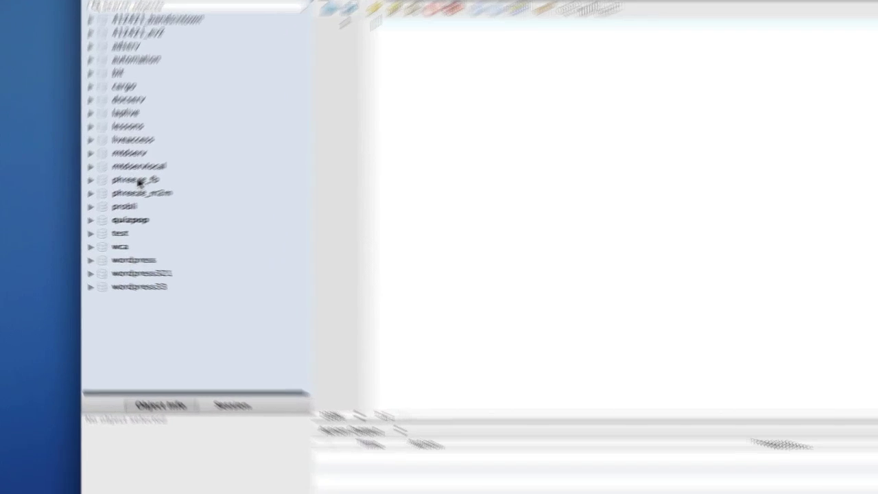
{"action": "left_click", "coordinate": [108, 197]}
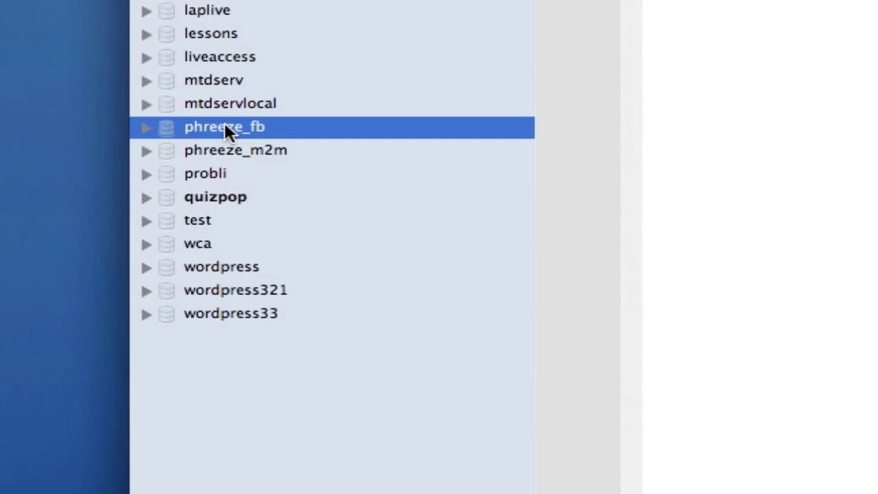
{"action": "left_click", "coordinate": [147, 128]}
{"action": "left_click", "coordinate": [168, 150]}
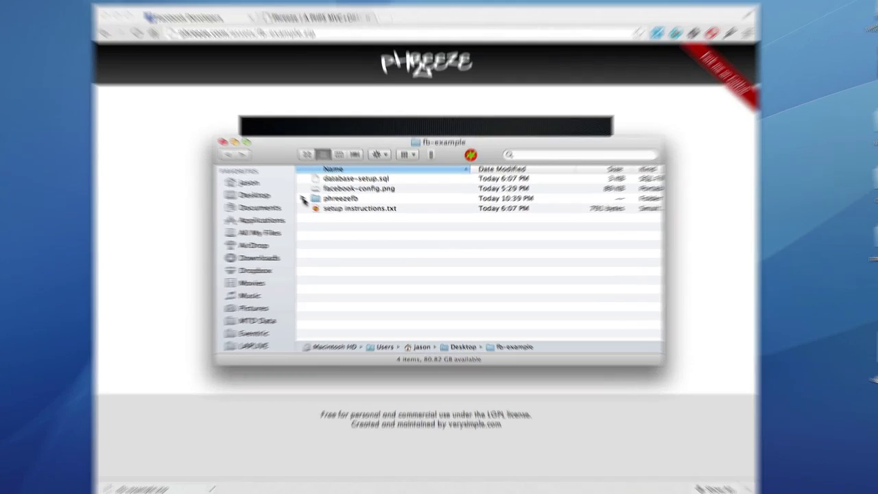
Expand phreezefb in Finder's list view and collapse its libs and scripts subfolders.
{"action": "left_click", "coordinate": [316, 204]}
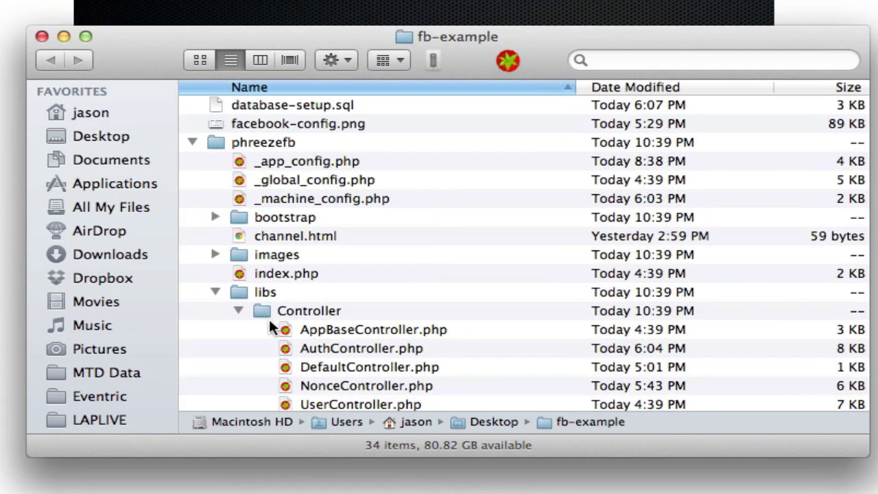
{"action": "left_click", "coordinate": [216, 292]}
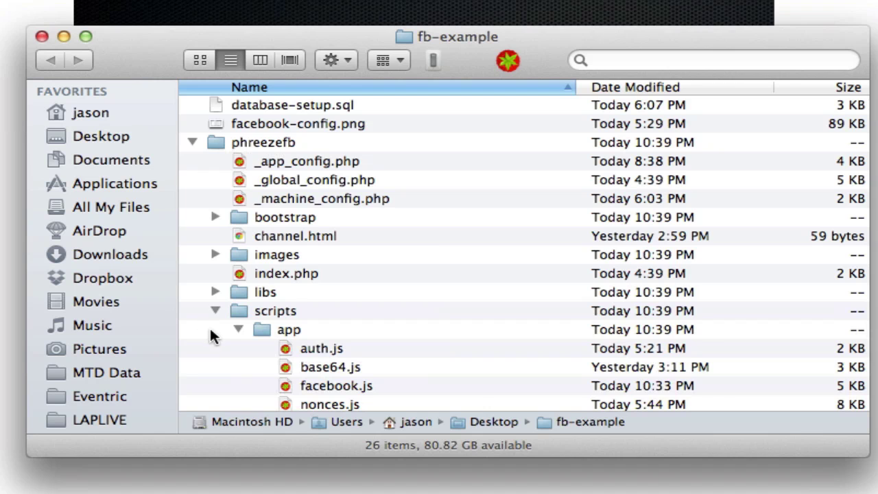
{"action": "left_click", "coordinate": [215, 311]}
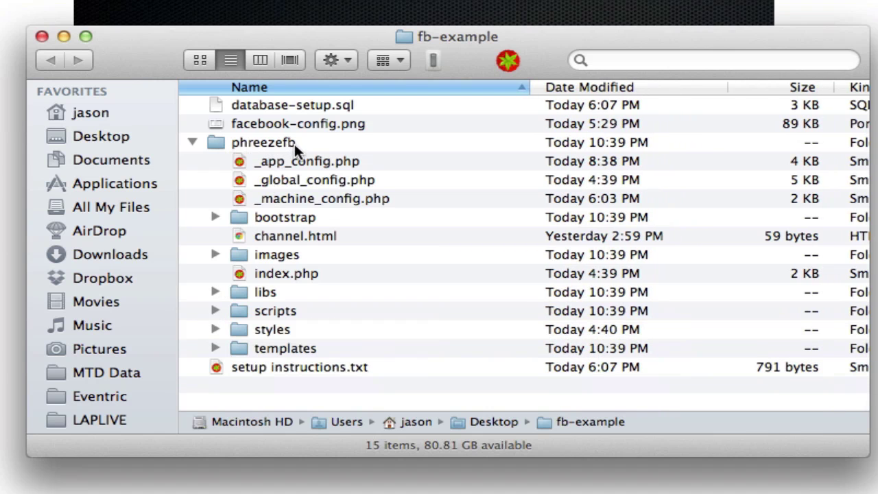
Open _machine_config.php in Smultron and review the localhost host, phreeze_fb DBName and empty Username.
{"action": "left_click_drag", "start_coordinate": [301, 193], "coordinate": [502, 59]}
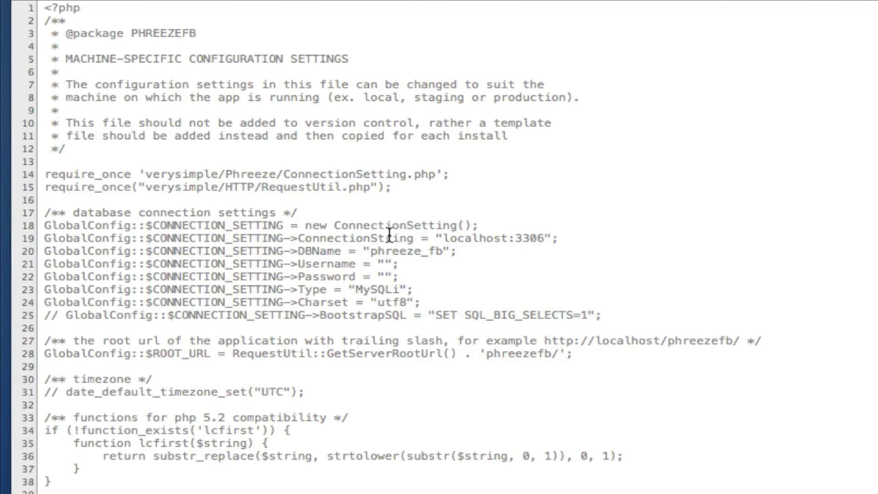
{"action": "left_click", "coordinate": [428, 274]}
{"action": "double_click", "coordinate": [492, 238]}
{"action": "double_click", "coordinate": [407, 254]}
{"action": "left_click", "coordinate": [384, 264]}
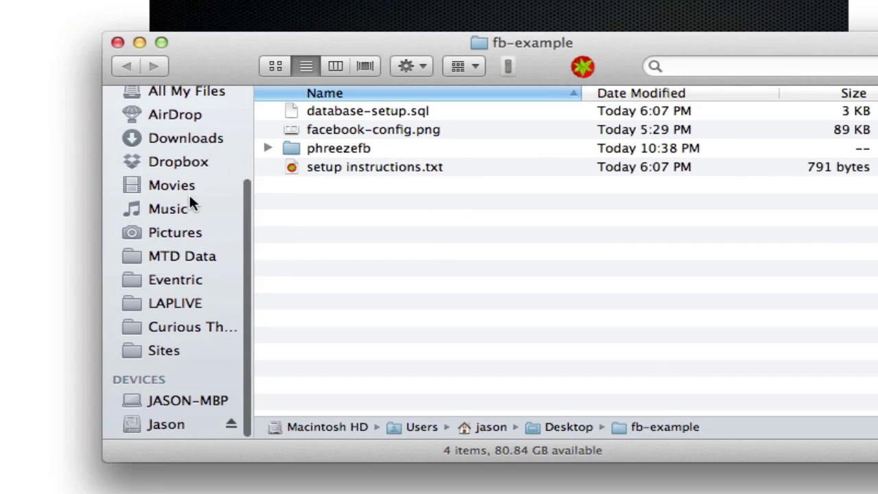
Move the phreezefb folder from fb-example into the Sites folder.
{"action": "scroll", "coordinate": [189, 193], "scroll_direction": "up", "scroll_amount": 1}
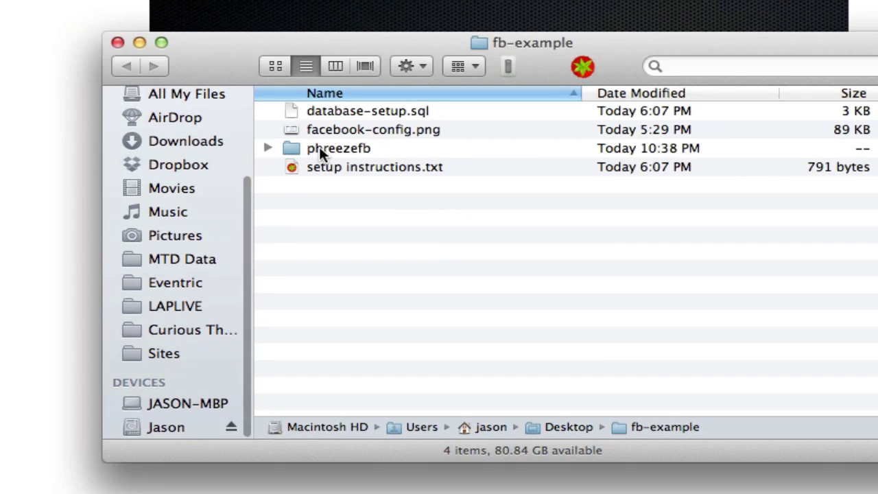
{"action": "left_click_drag", "start_coordinate": [333, 151], "coordinate": [161, 353]}
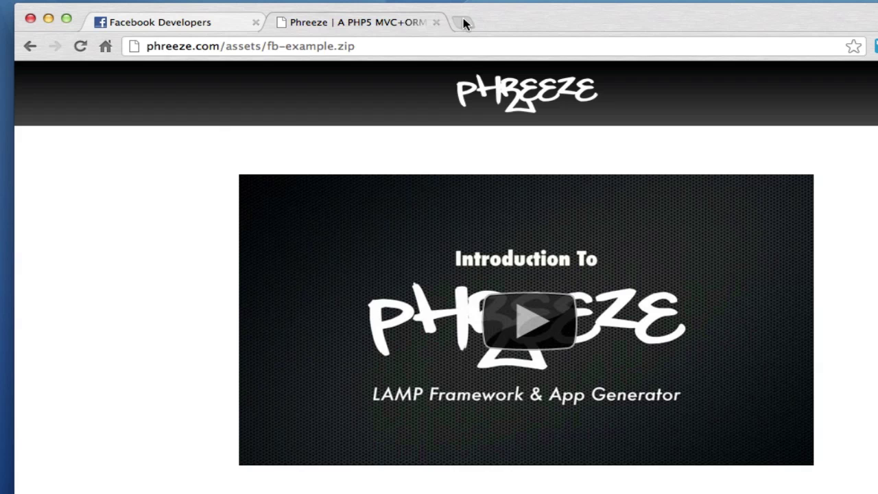
Load localhost/phreezefb in a new Chrome tab.
{"action": "left_click", "coordinate": [465, 22]}
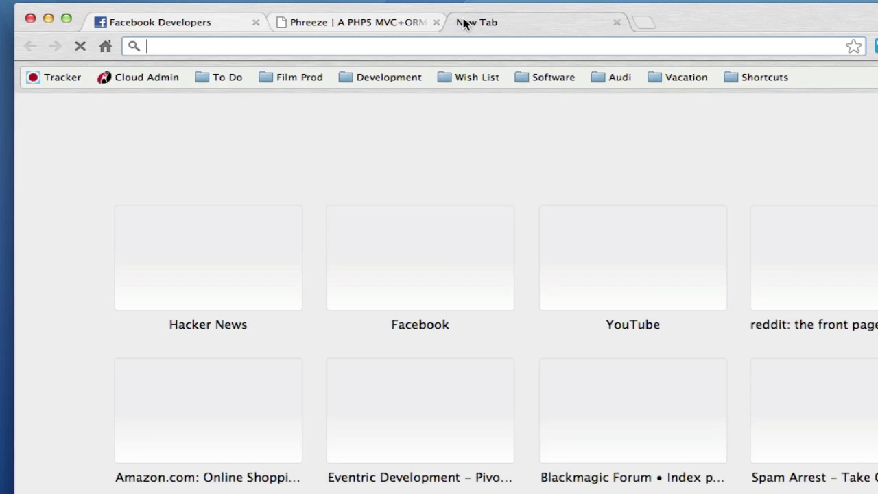
{"action": "type", "text": "localhost/"}
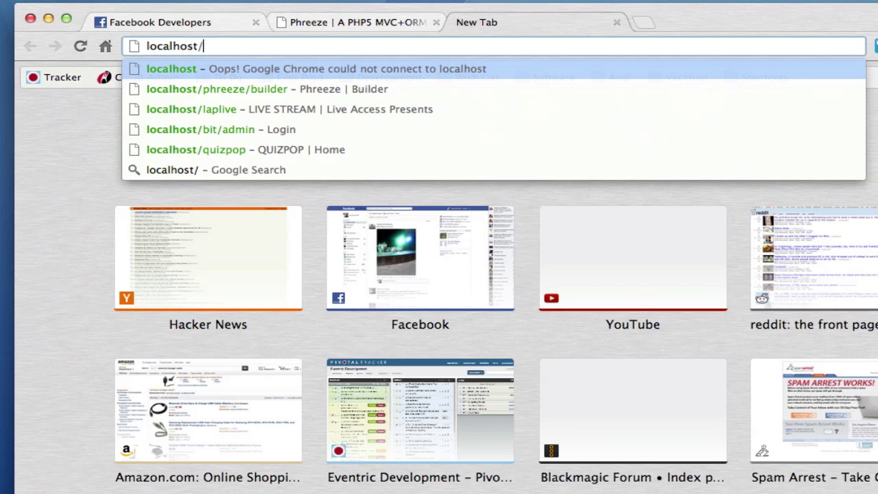
{"action": "type", "text": "phr"}
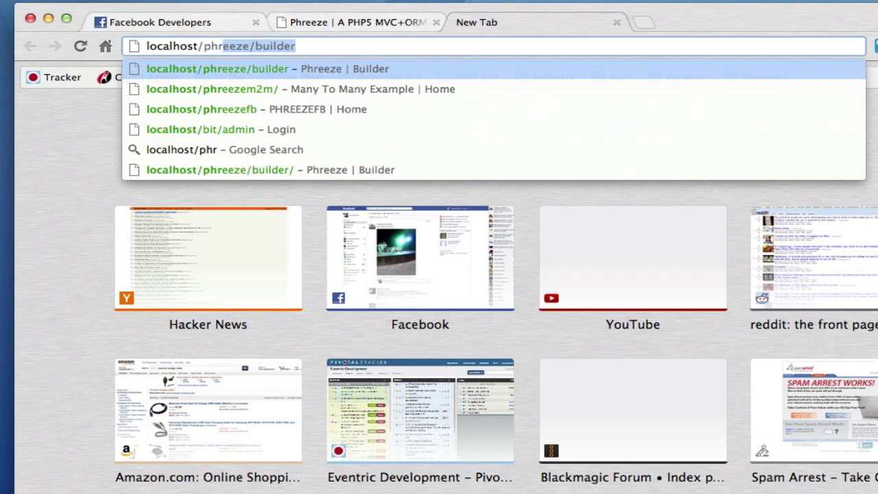
{"action": "type", "text": "eezefb"}
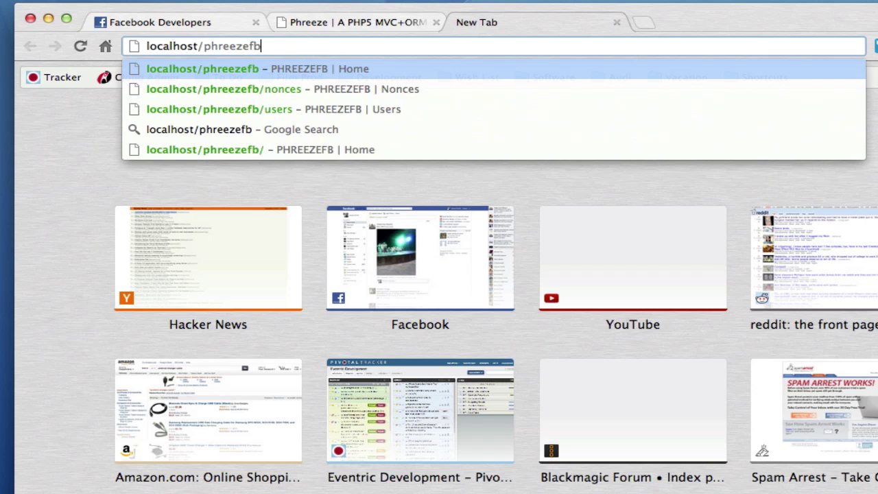
{"action": "key", "text": "Return"}
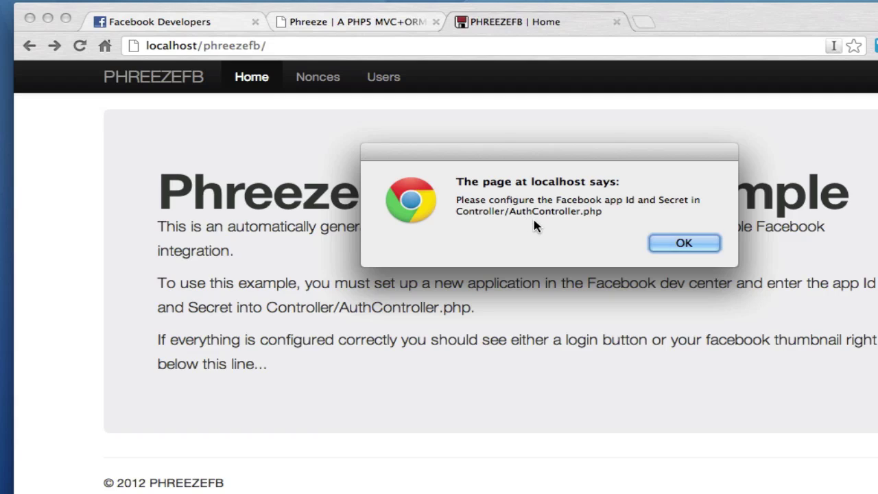
Dismiss the Facebook config alert, view the empty Users page, then return Home and dismiss it again.
{"action": "left_click", "coordinate": [683, 242]}
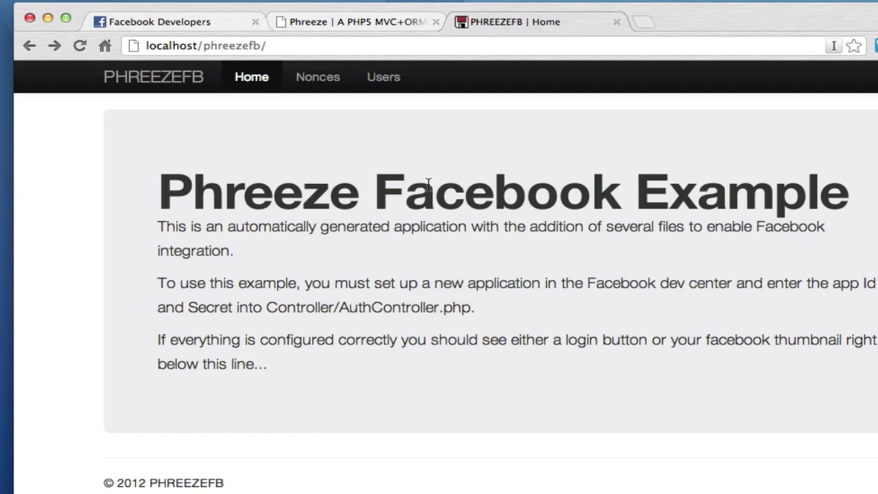
{"action": "left_click", "coordinate": [389, 83]}
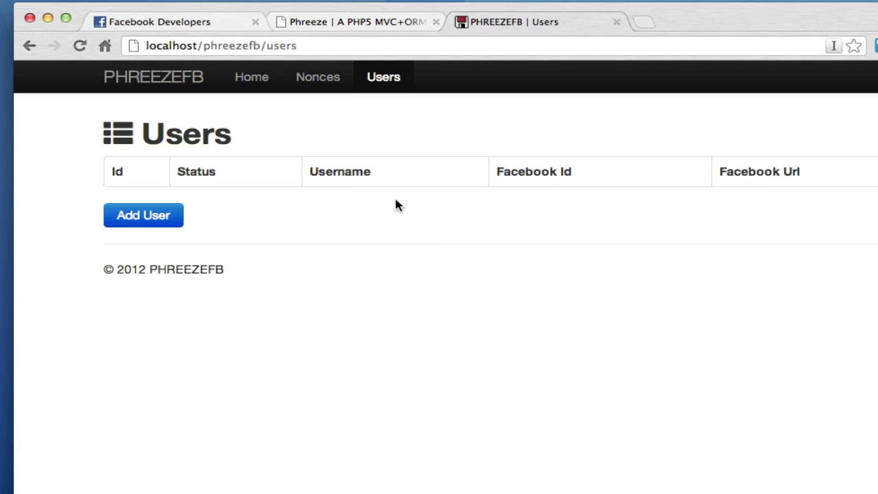
{"action": "left_click", "coordinate": [252, 77]}
{"action": "left_click", "coordinate": [665, 247]}
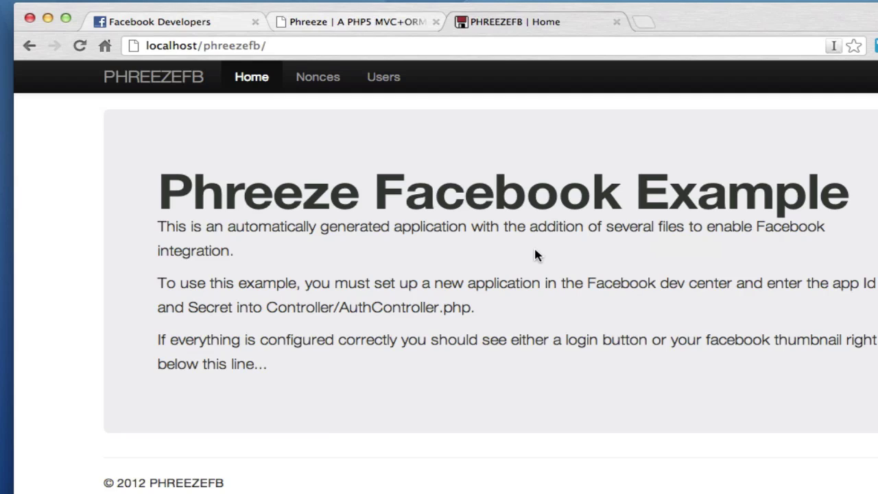
Create a Facebook app named PhreezeTest with namespace phreezetest.
{"action": "left_click", "coordinate": [163, 21]}
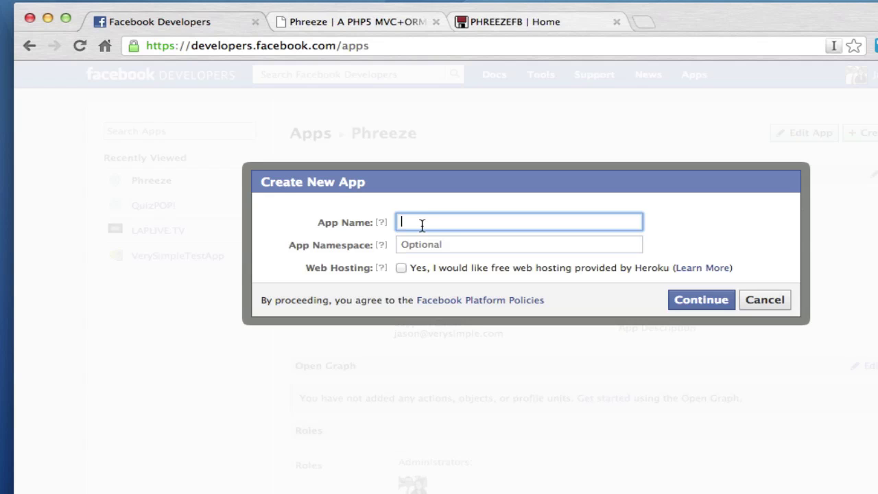
{"action": "type", "text": "Phreeze"}
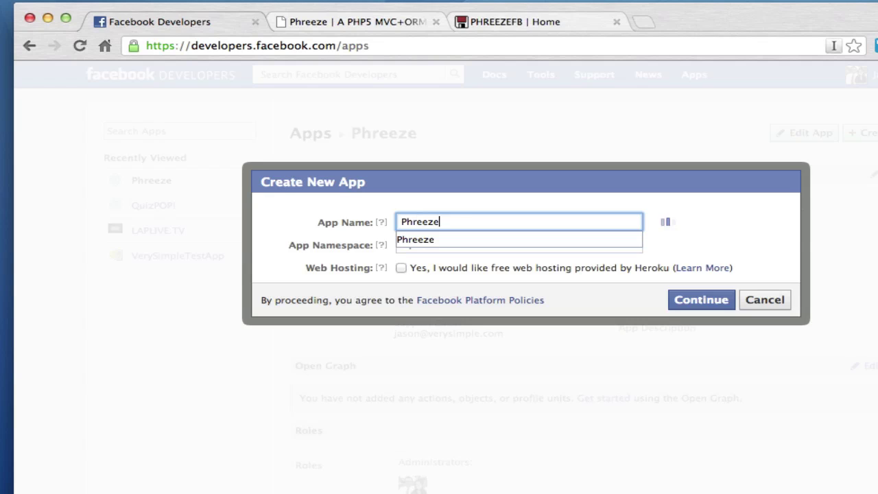
{"action": "type", "text": "Test"}
{"action": "key", "text": "Tab"}
{"action": "key", "text": "Tab"}
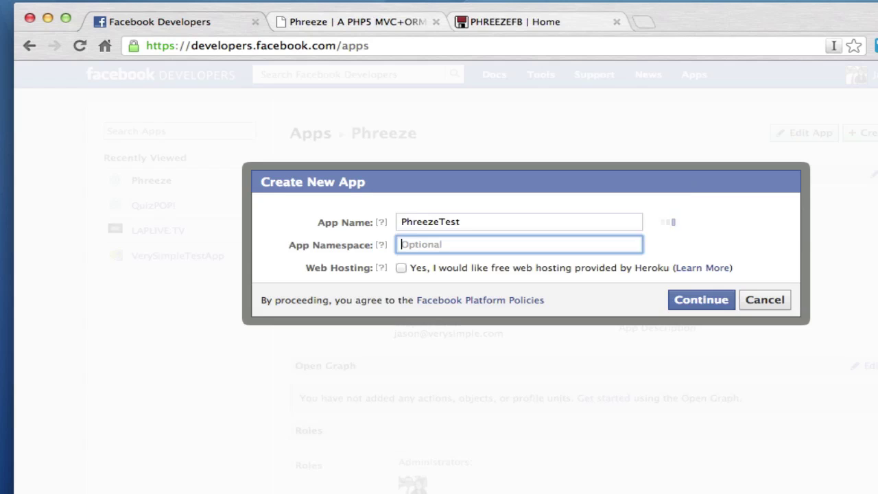
{"action": "type", "text": "phree"}
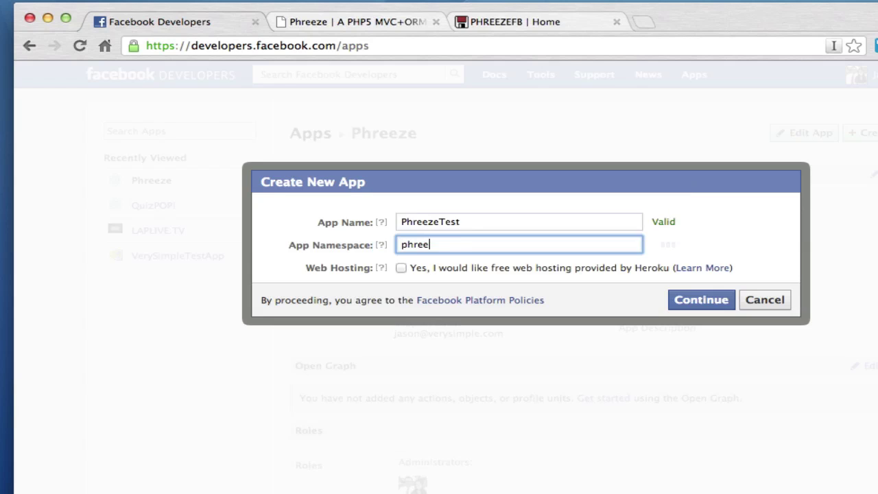
{"action": "type", "text": "zetest"}
{"action": "key", "text": "Tab"}
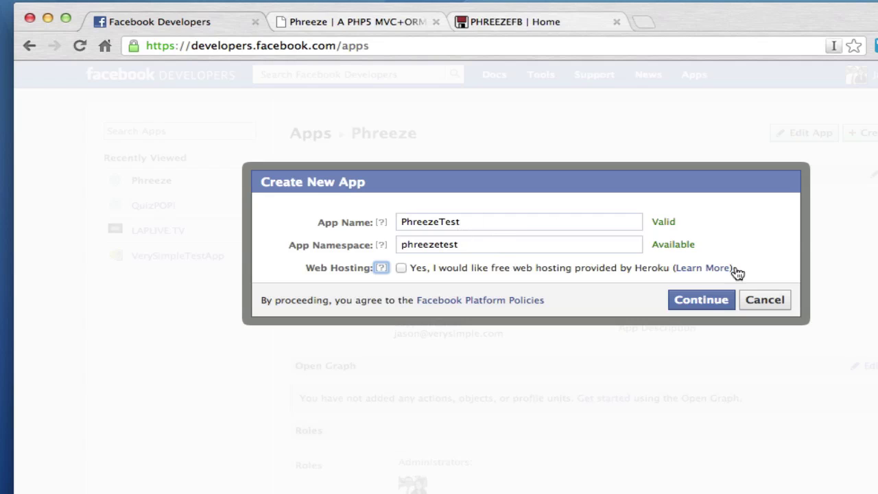
{"action": "left_click", "coordinate": [702, 300]}
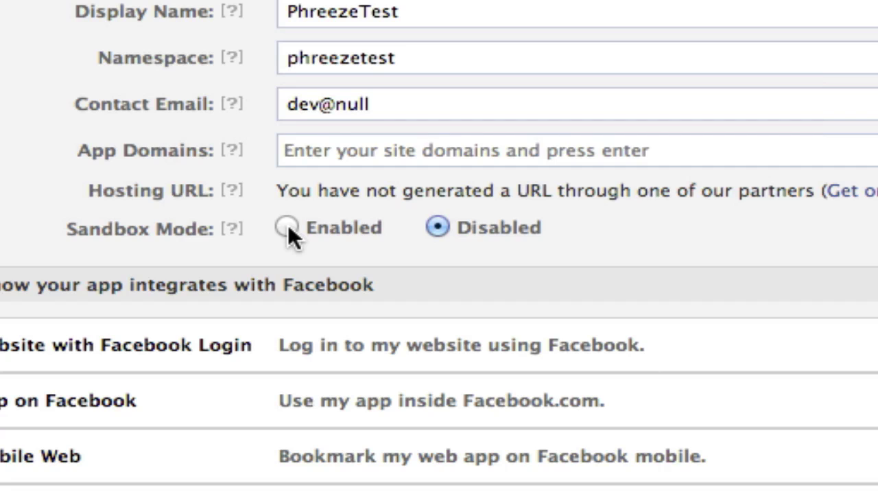
Select Enabled for Sandbox Mode in the PhreezeTest app's Basic settings.
{"action": "left_click", "coordinate": [287, 227]}
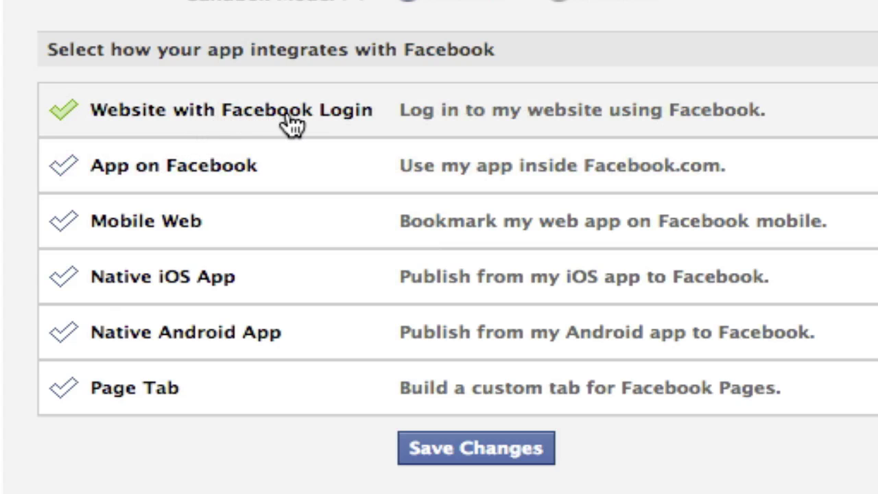
{"action": "left_click", "coordinate": [293, 126]}
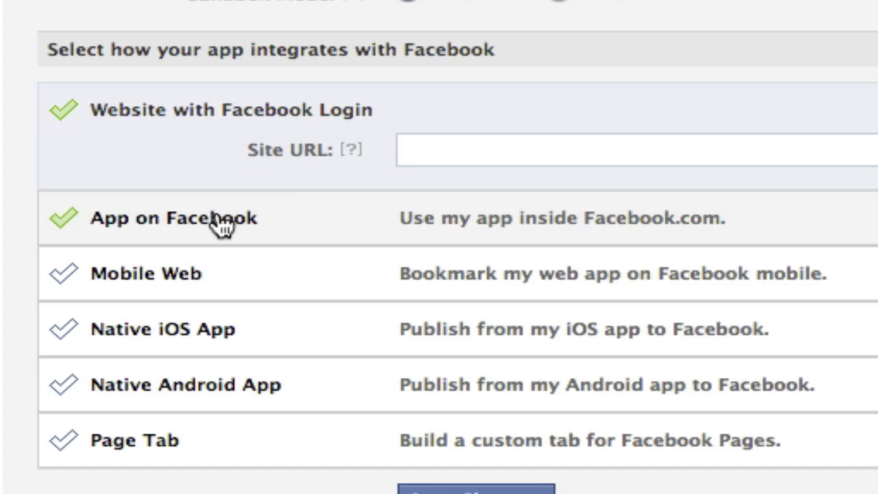
{"action": "left_click", "coordinate": [221, 225]}
{"action": "left_click", "coordinate": [479, 147]}
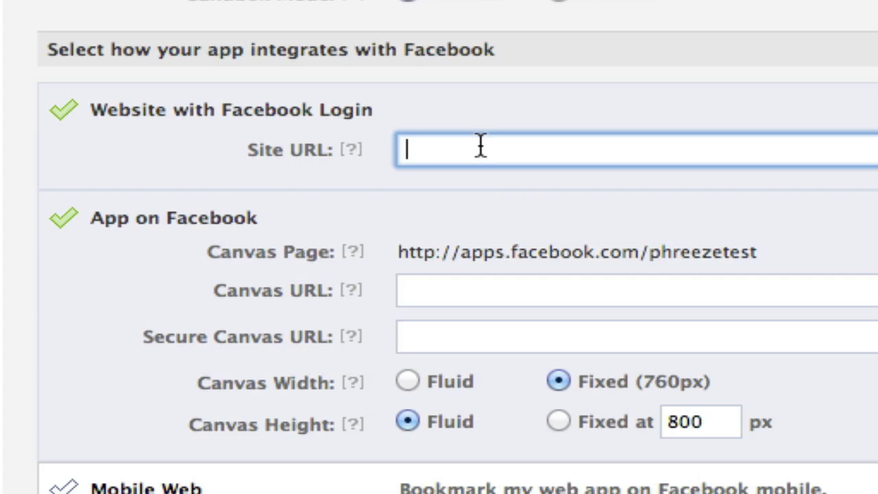
{"action": "type", "text": "htt"}
{"action": "type", "text": "http://localhost/phreezefb/"}
{"action": "left_click", "coordinate": [591, 147]}
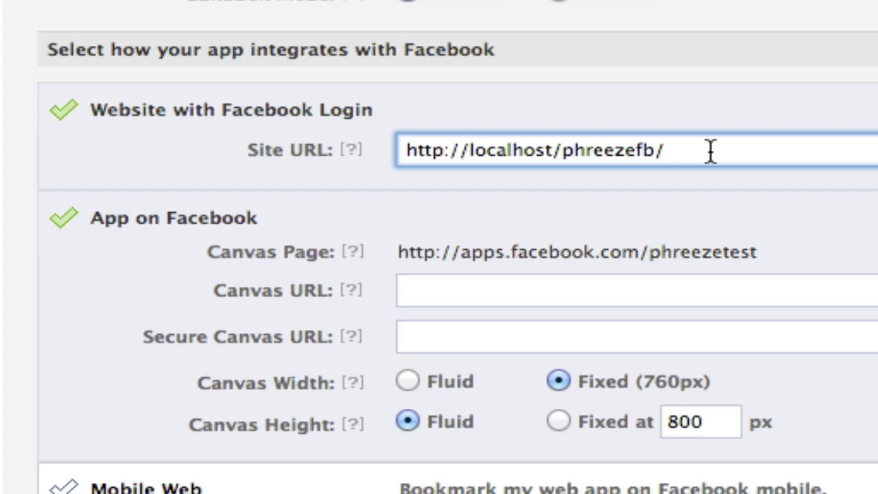
{"action": "left_click_drag", "start_coordinate": [690, 151], "coordinate": [373, 151]}
{"action": "key", "text": "super+c"}
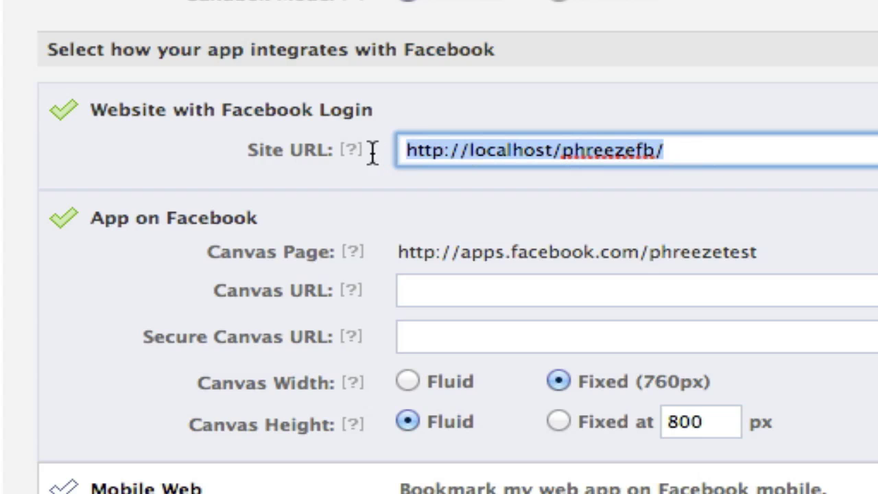
{"action": "left_click", "coordinate": [460, 289]}
{"action": "key", "text": "super+v"}
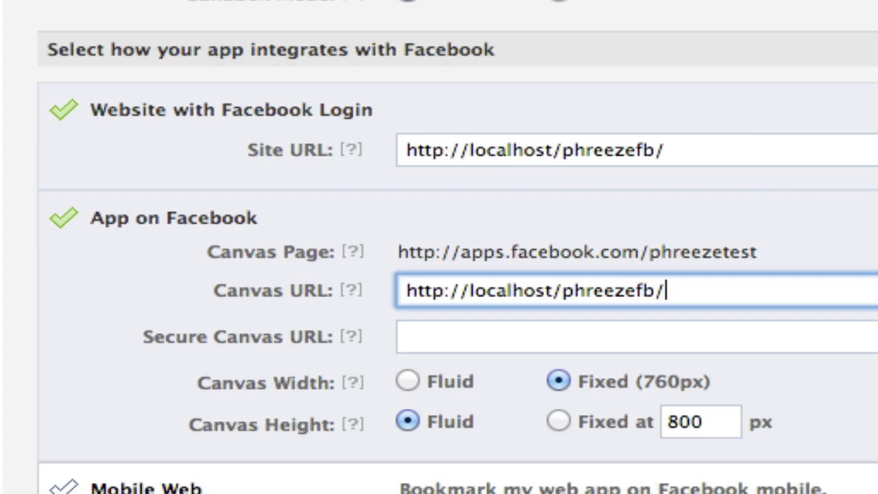
Set the canvas width to Fluid and save the app settings.
{"action": "scroll", "coordinate": [439, 274], "scroll_direction": "down", "scroll_amount": 5}
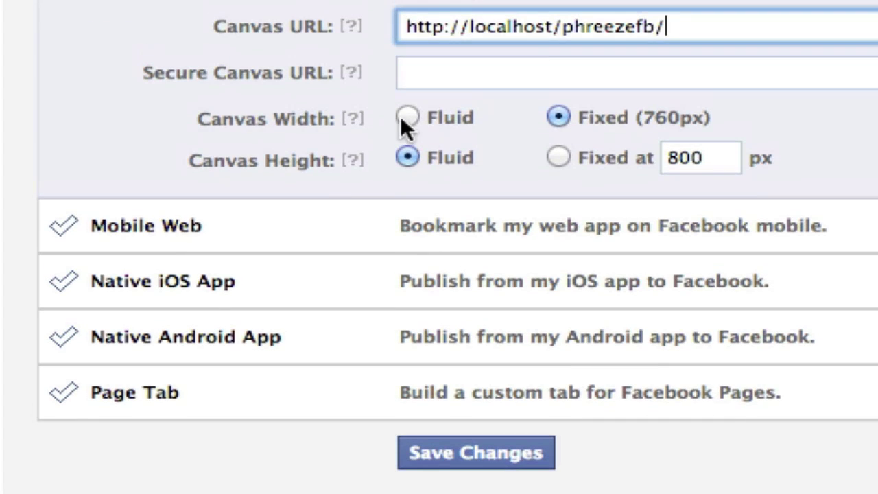
{"action": "left_click", "coordinate": [407, 117]}
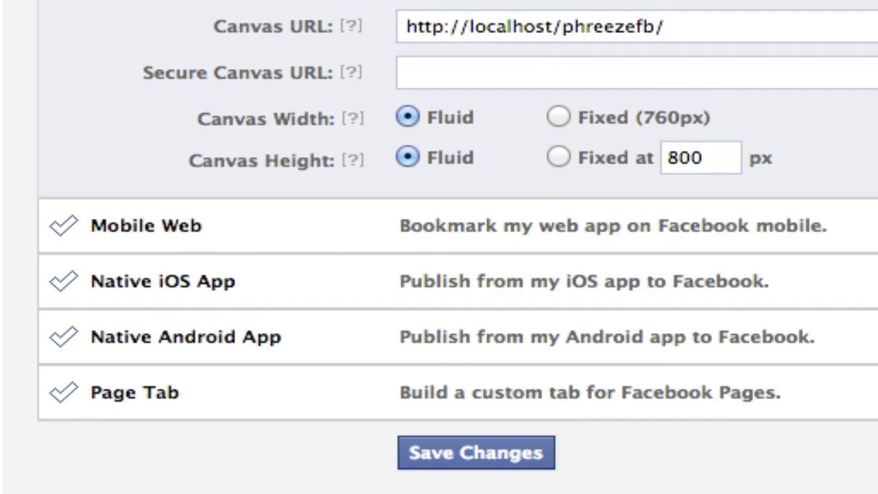
{"action": "scroll", "coordinate": [439, 274], "scroll_direction": "up", "scroll_amount": 5}
{"action": "scroll", "coordinate": [439, 275], "scroll_direction": "down", "scroll_amount": 5}
{"action": "scroll", "coordinate": [439, 274], "scroll_direction": "up", "scroll_amount": 4}
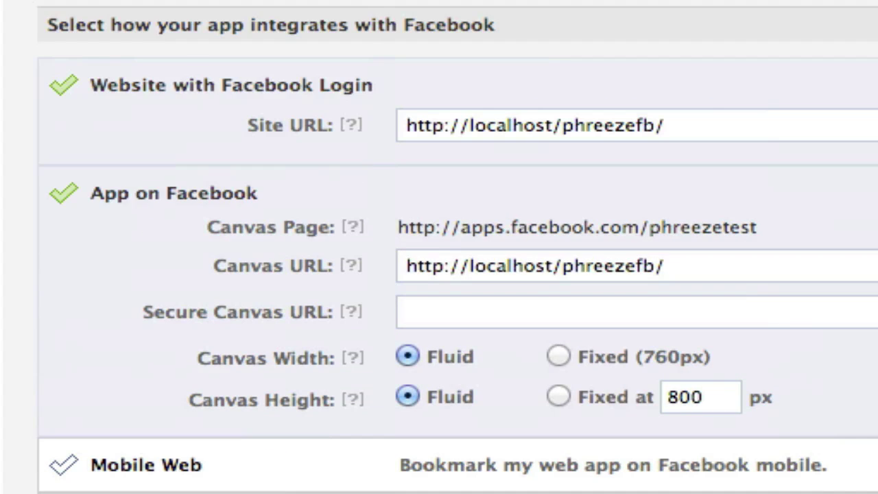
{"action": "scroll", "coordinate": [439, 275], "scroll_direction": "down", "scroll_amount": 5}
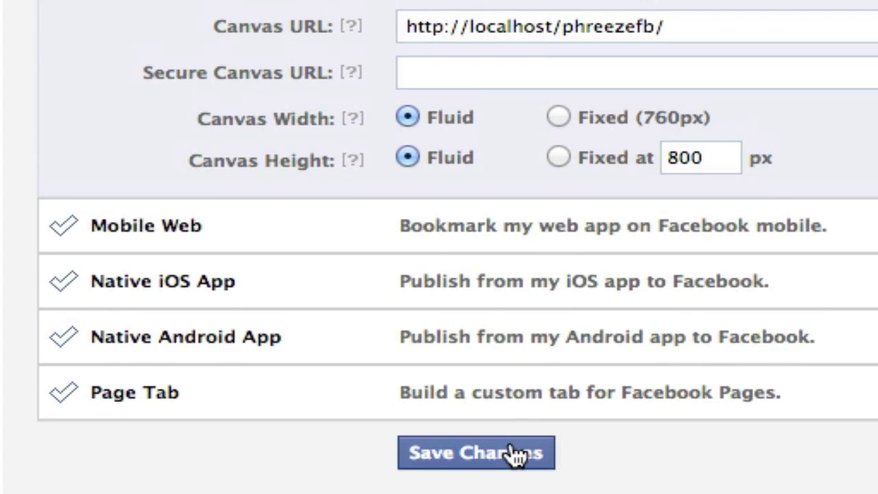
{"action": "left_click", "coordinate": [508, 453]}
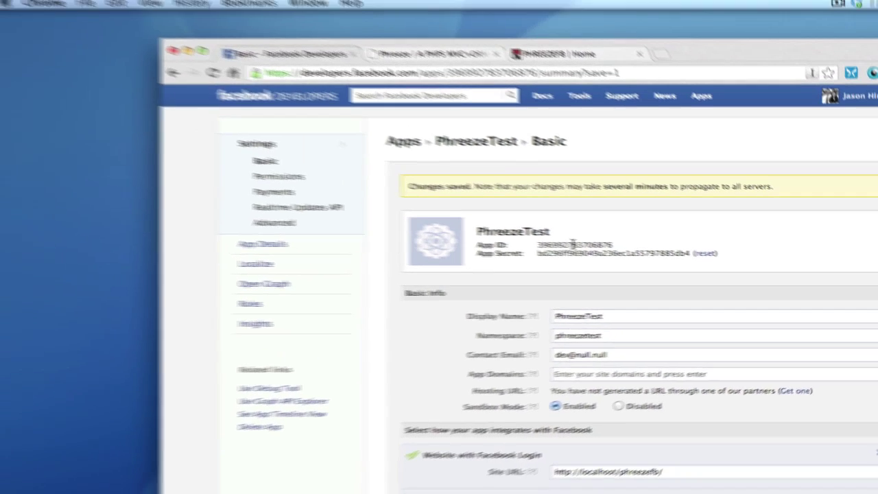
Open phreezefb/libs/Controller/AuthController.php in Flash Builder.
{"action": "key", "text": "super+Tab"}
{"action": "key", "text": "super+Tab"}
{"action": "key", "text": "super+Tab"}
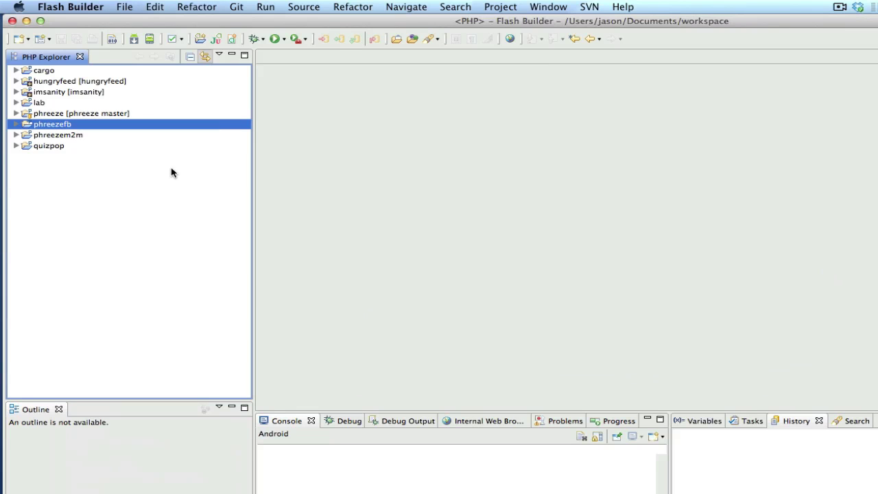
{"action": "left_click", "coordinate": [16, 124]}
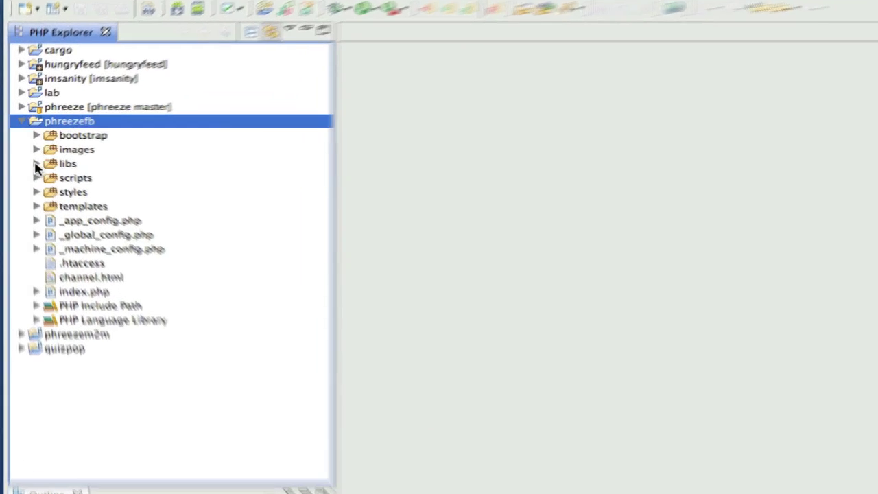
{"action": "left_click", "coordinate": [36, 166]}
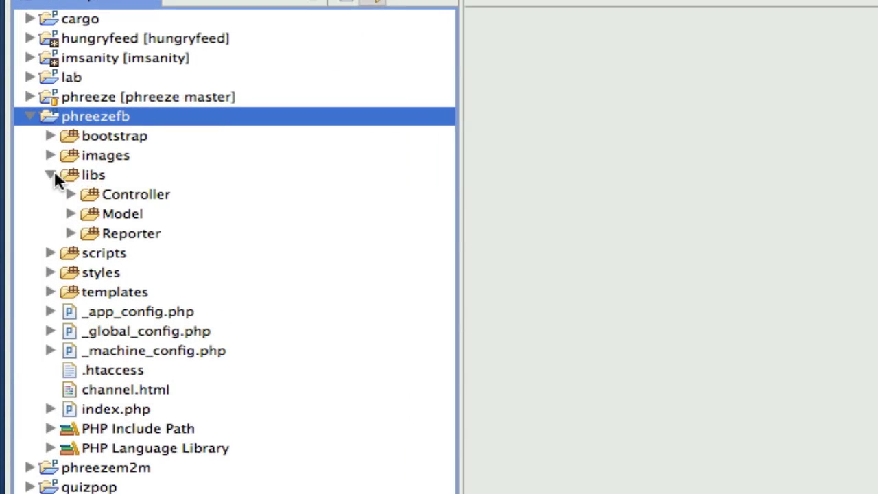
{"action": "left_click", "coordinate": [51, 178]}
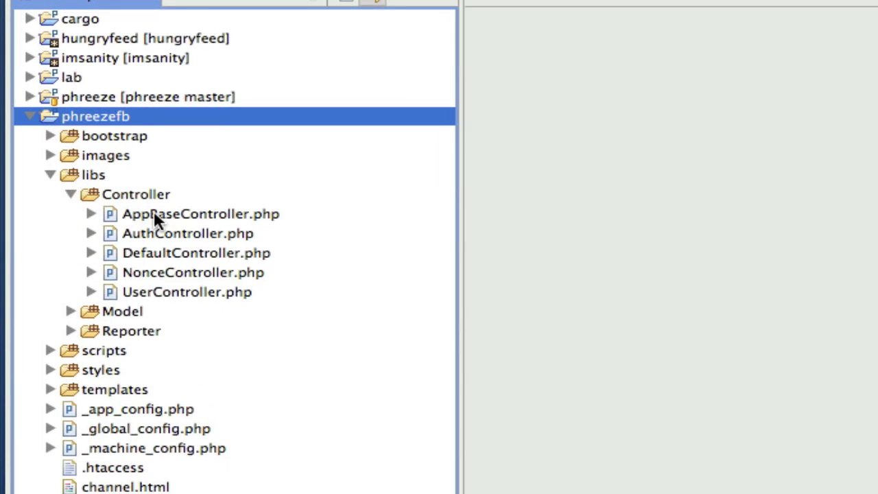
{"action": "double_click", "coordinate": [159, 232]}
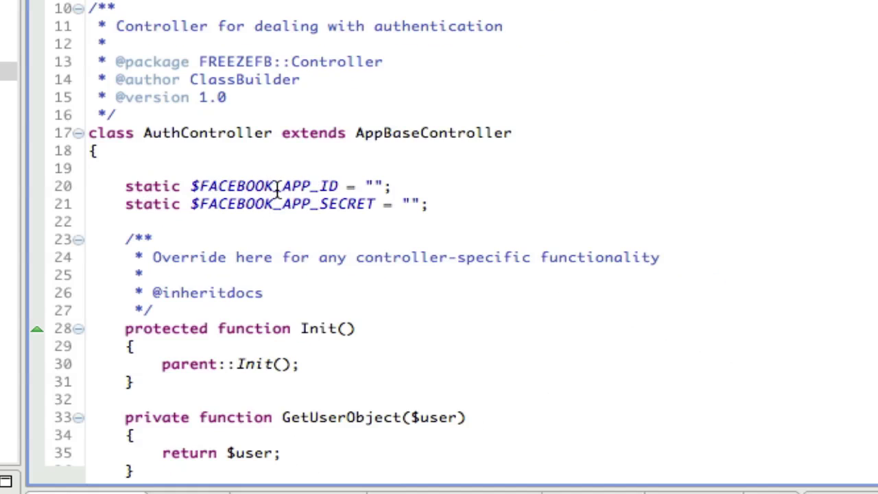
Copy the app's App ID from Chrome into $FACEBOOK_APP_ID on line 20.
{"action": "key", "text": "super+Tab"}
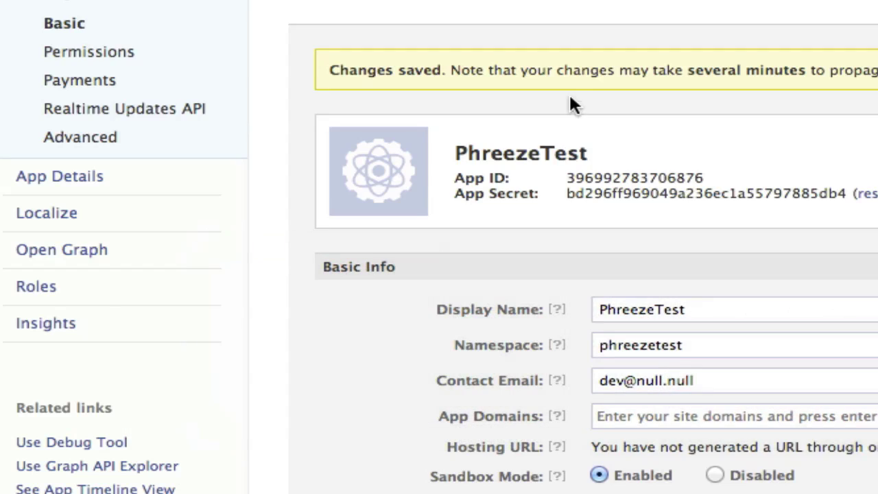
{"action": "double_click", "coordinate": [645, 177]}
{"action": "key", "text": "super+c"}
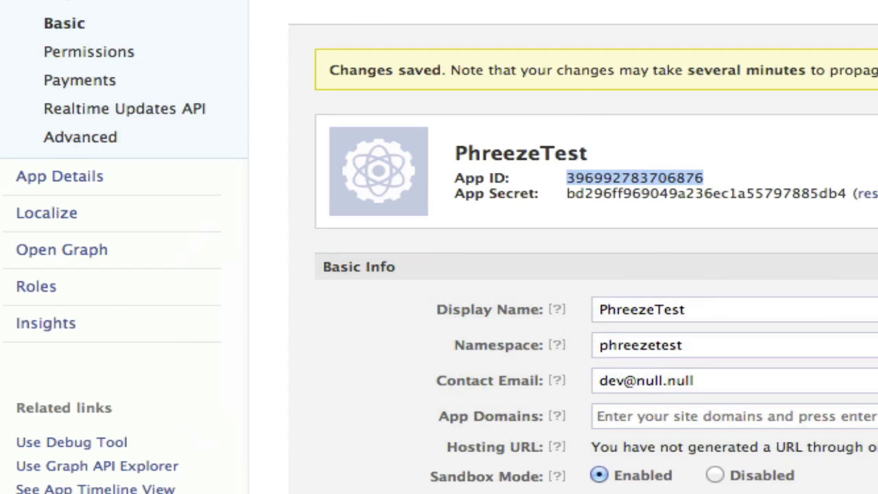
{"action": "key", "text": "super+Tab"}
{"action": "left_click", "coordinate": [374, 185]}
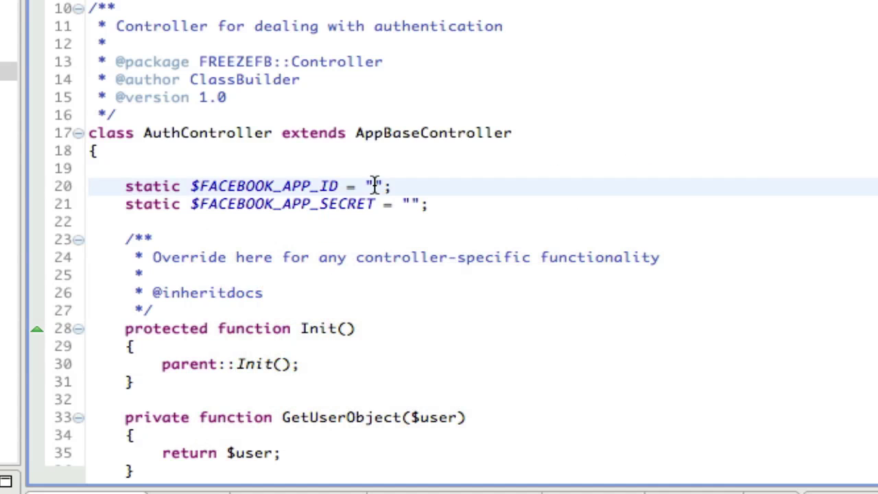
{"action": "key", "text": "super+v"}
Copy the app's App Secret from Chrome into $FACEBOOK_APP_SECRET on line 21.
{"action": "key", "text": "super+Tab"}
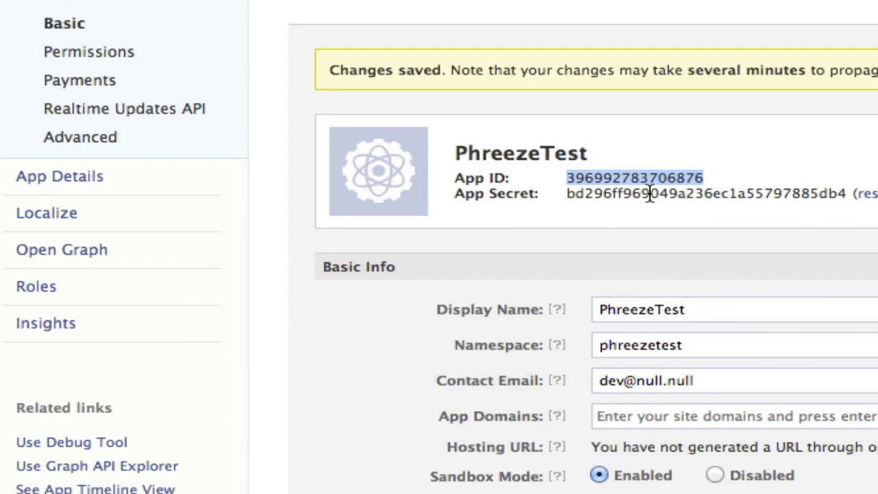
{"action": "double_click", "coordinate": [650, 195]}
{"action": "key", "text": "super+c"}
{"action": "key", "text": "super+Tab"}
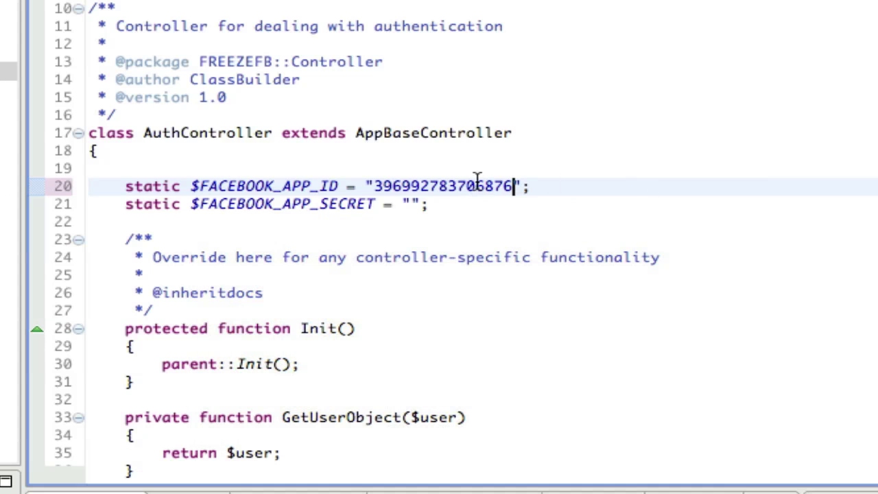
{"action": "left_click", "coordinate": [409, 204]}
{"action": "key", "text": "super+v"}
{"action": "left_click", "coordinate": [282, 186]}
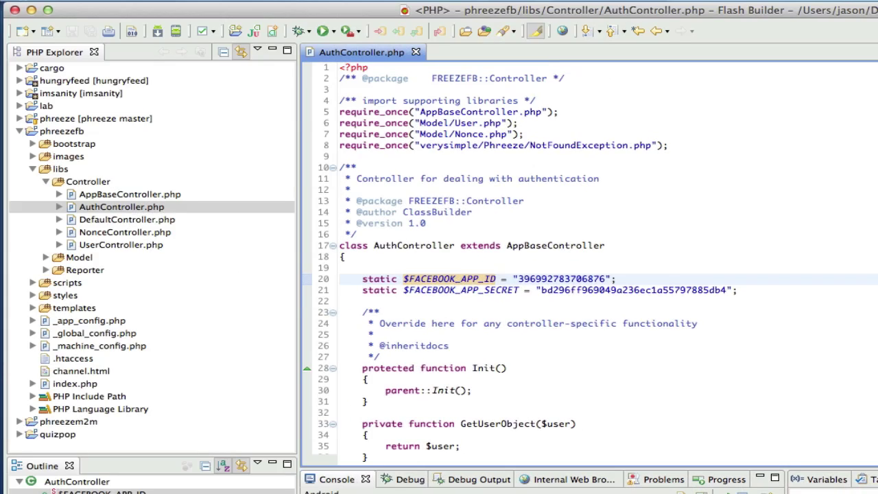
{"action": "key", "text": "super+Tab"}
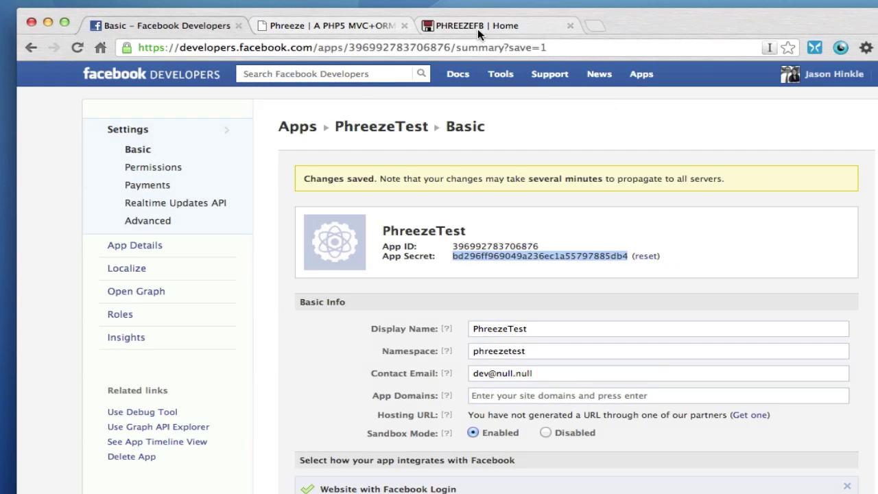
Reload the PHREEZEFB | Home tab to show the Facebook Log In button.
{"action": "left_click", "coordinate": [478, 26]}
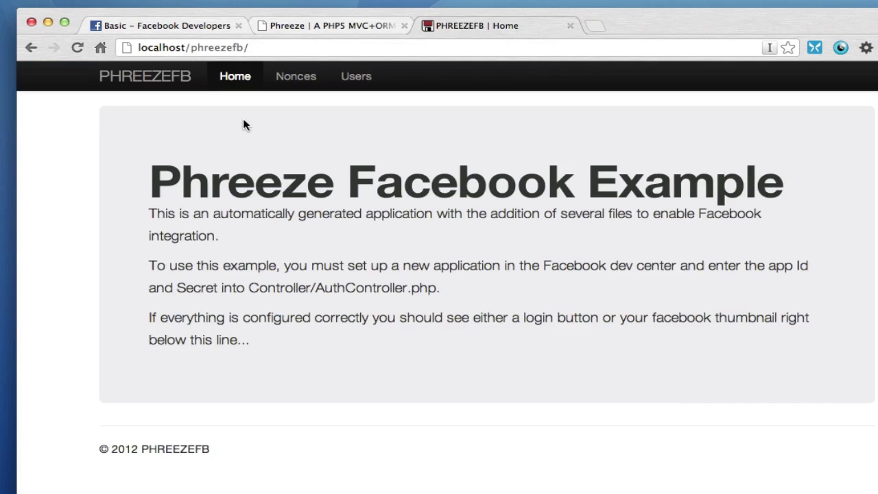
{"action": "left_click", "coordinate": [76, 48]}
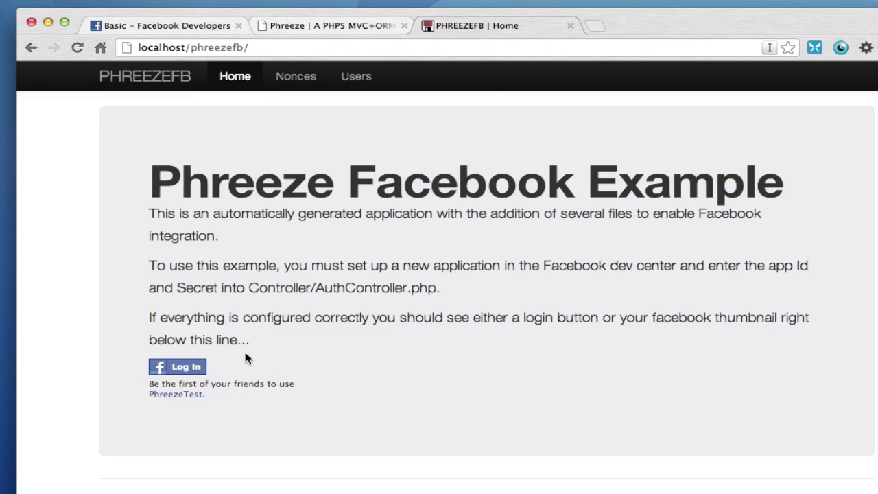
Log in with Facebook and approve PhreezeTest's access in the popup.
{"action": "left_click", "coordinate": [184, 369]}
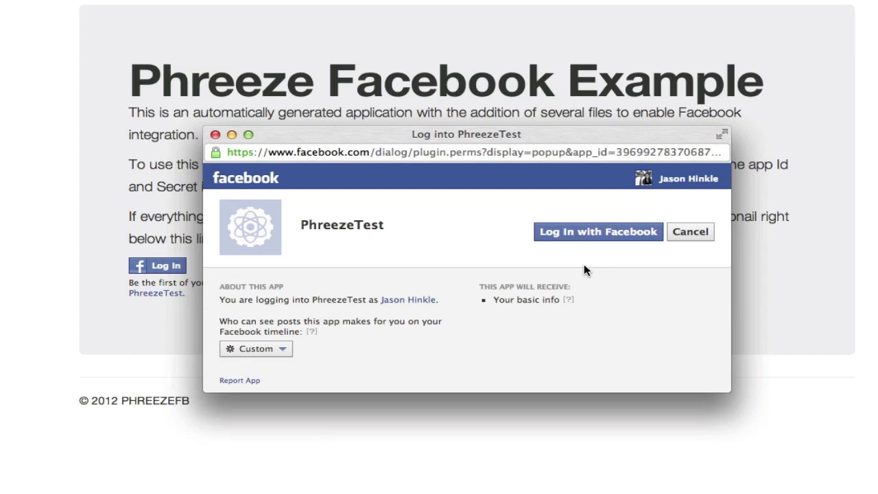
{"action": "left_click", "coordinate": [607, 236]}
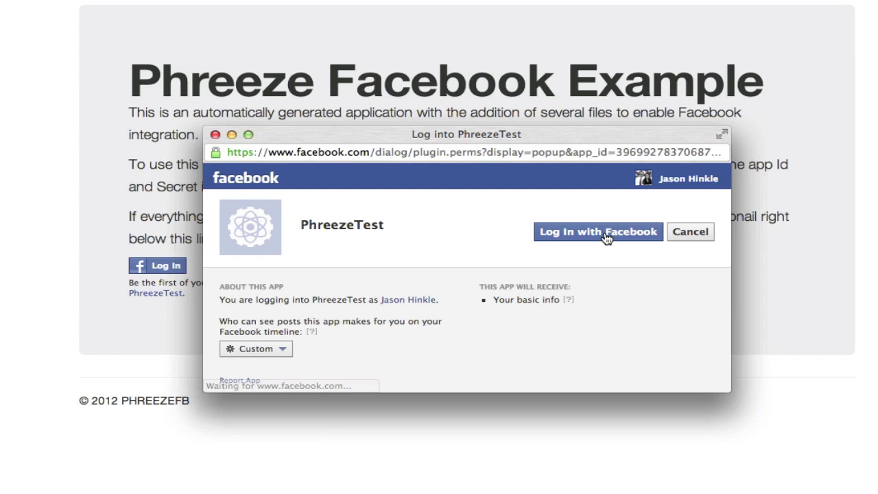